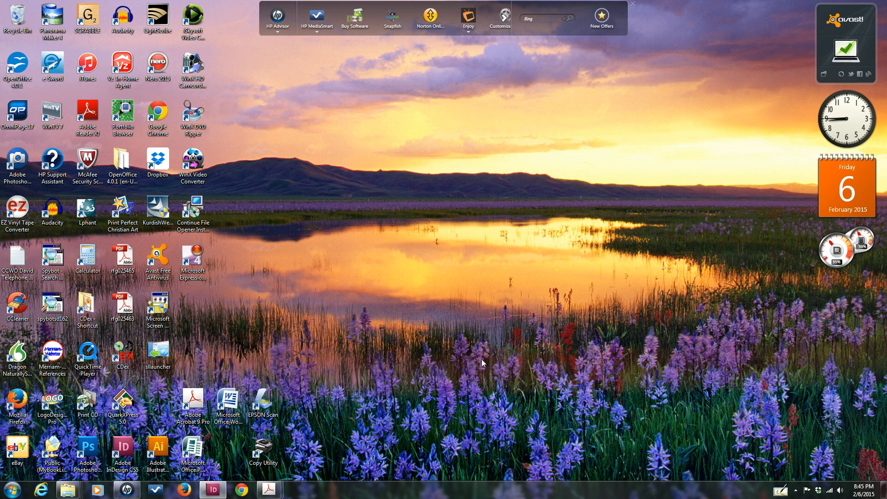
Restore the InDesign window showing the 'WFTV Spanish New Artwork FTS' tract layout
left_click(211, 490)
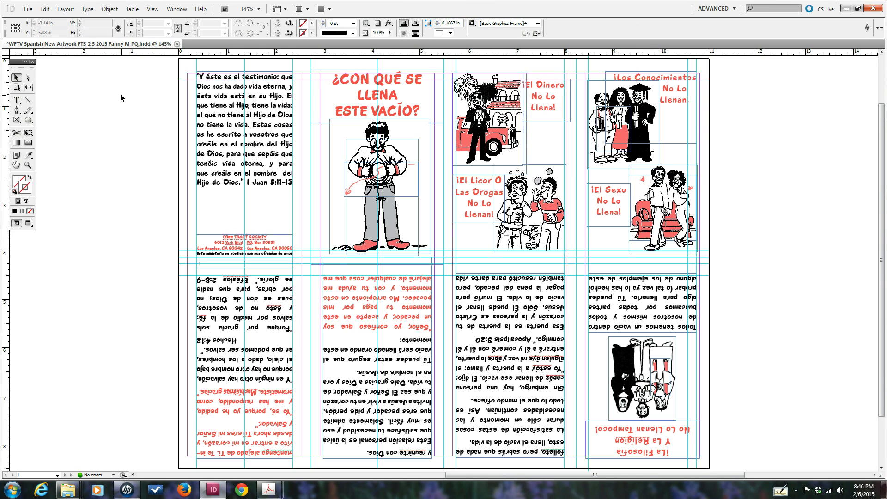
Open File > Print for Adobe PDF, review Output, Graphics and Advanced, then reach Setup past the warning
left_click(28, 8)
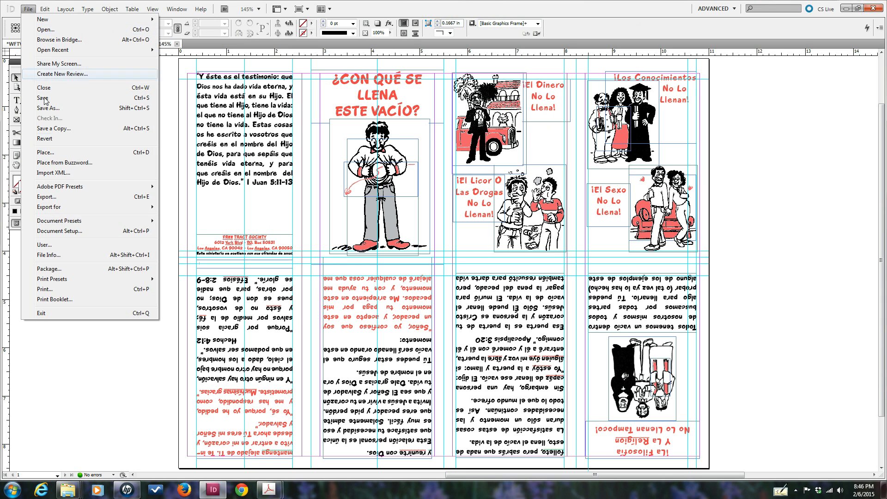
left_click(56, 290)
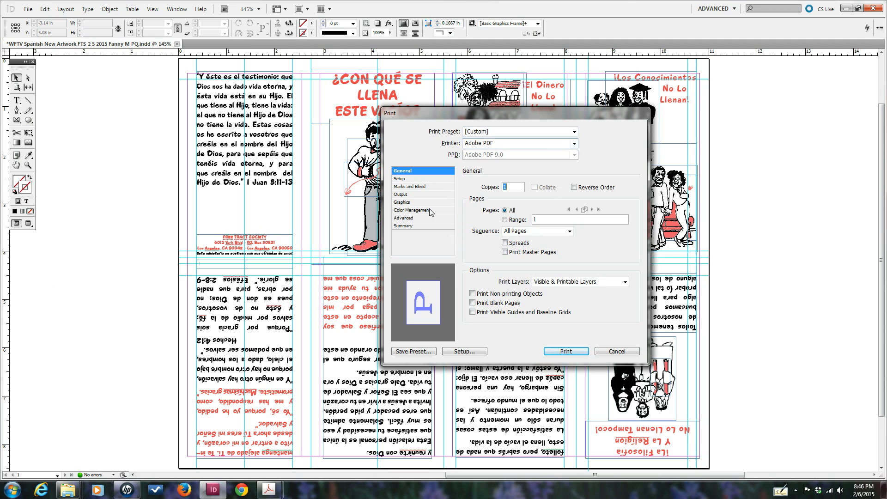
left_click(402, 195)
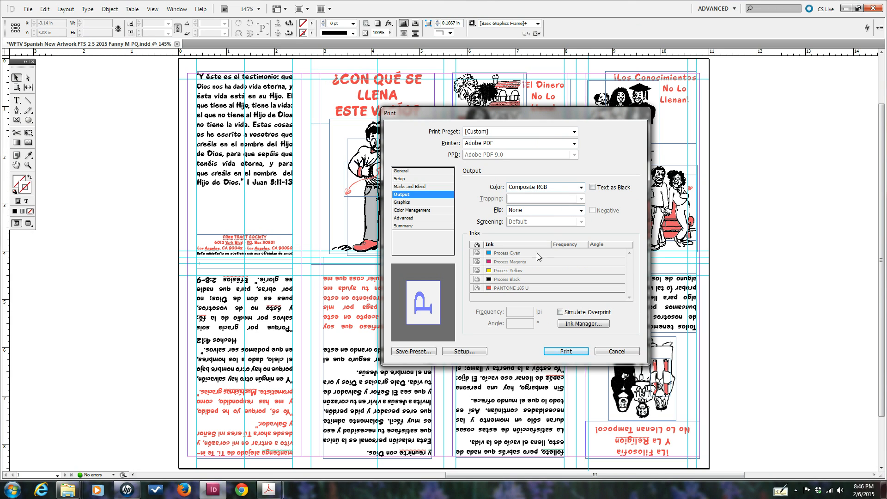
left_click(403, 204)
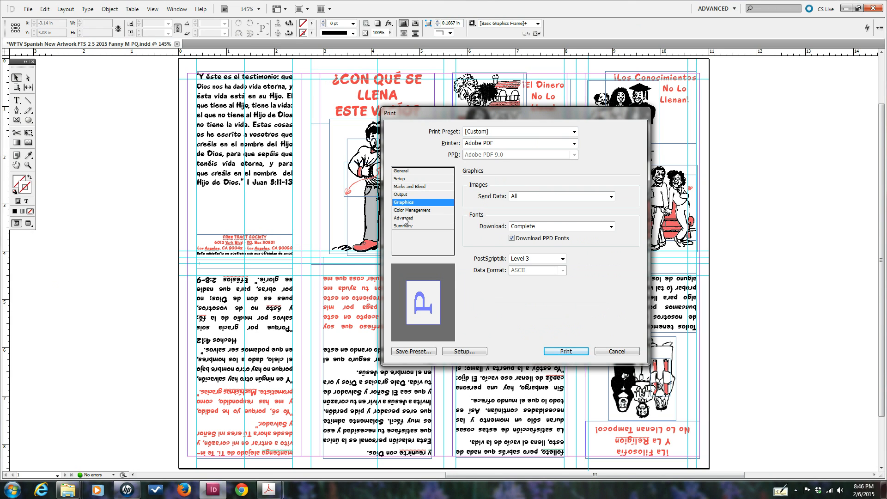
left_click(405, 219)
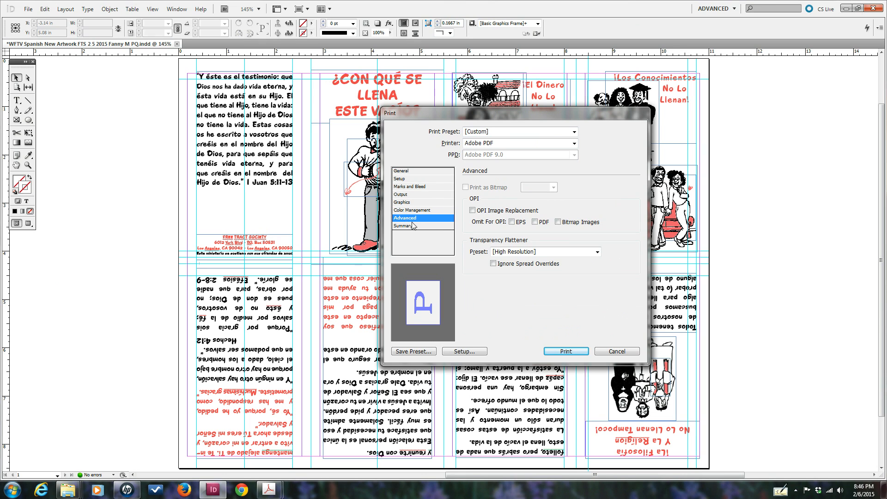
left_click(464, 352)
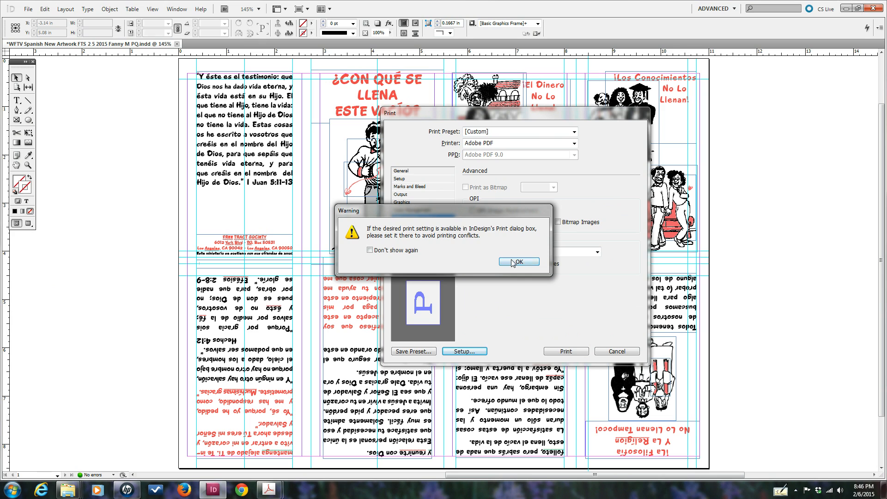
left_click(519, 262)
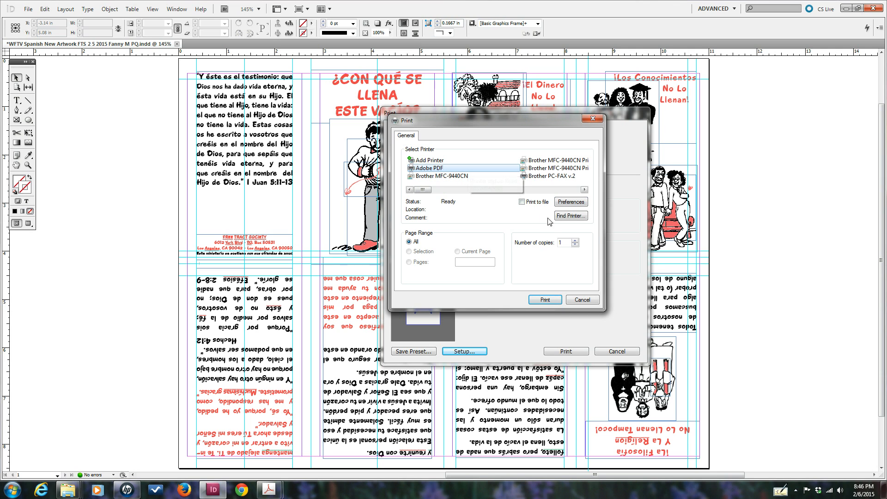
left_click(576, 204)
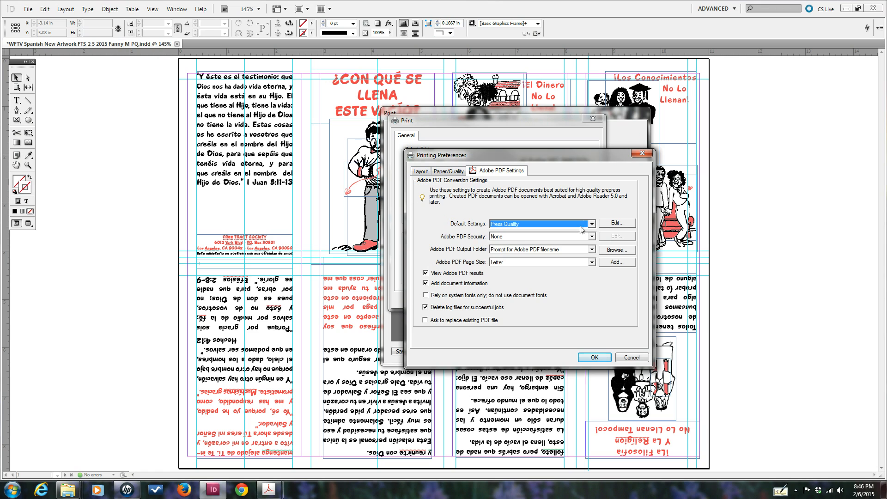
left_click(592, 224)
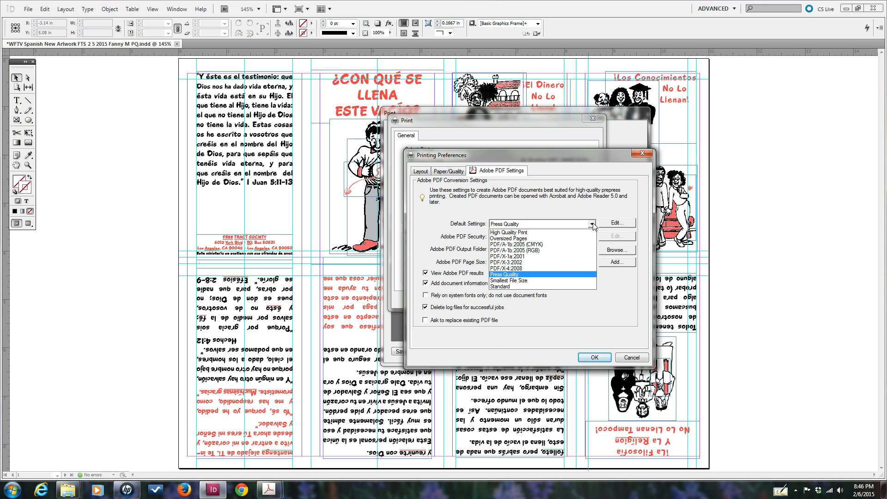
left_click(532, 226)
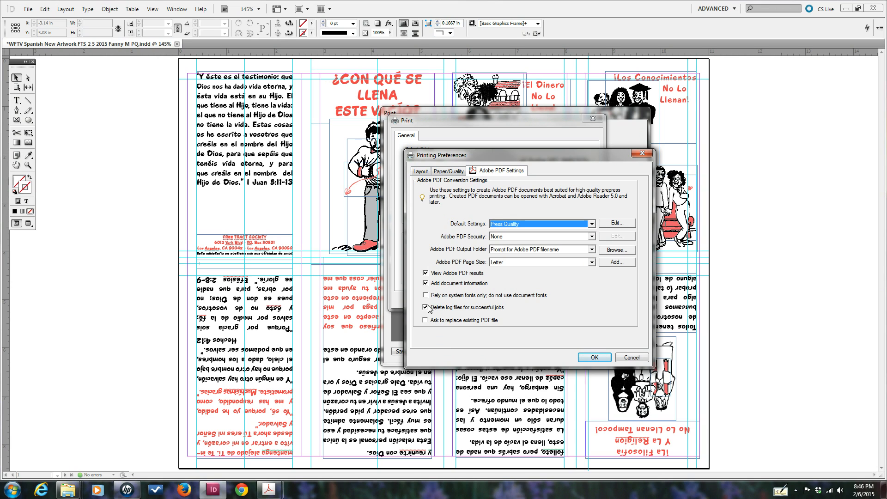
mouse_move(538, 297)
left_click(594, 358)
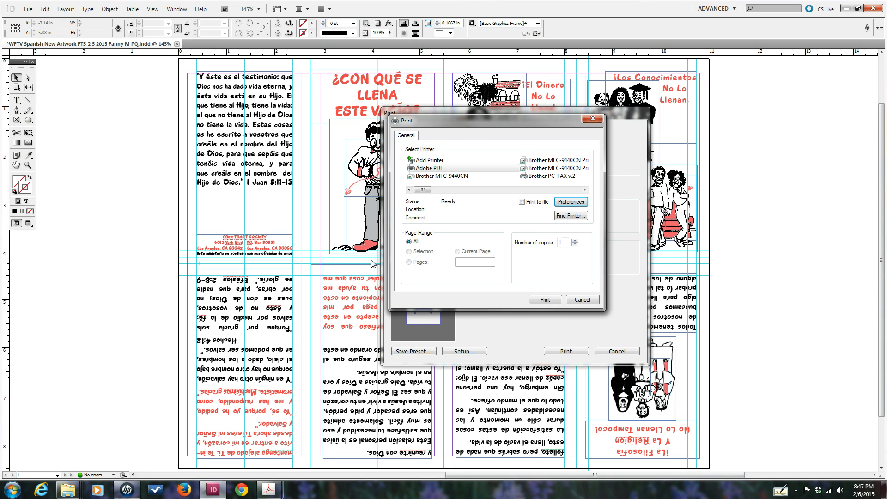
Send the tract to the Adobe PDF printer from both Print dialogs
left_click(547, 300)
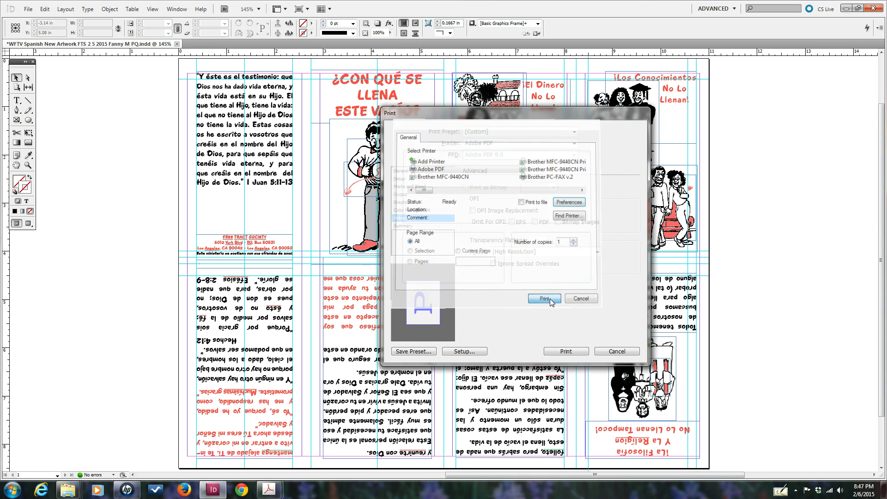
left_click(567, 352)
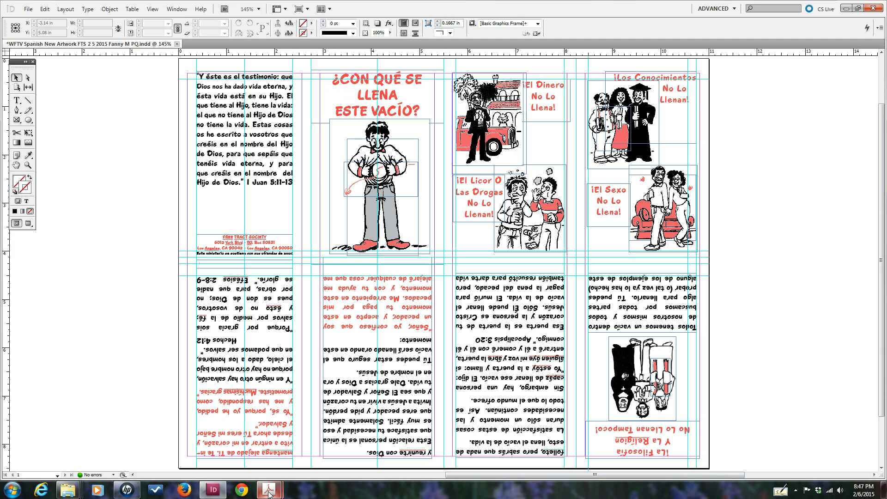
mouse_move(269, 493)
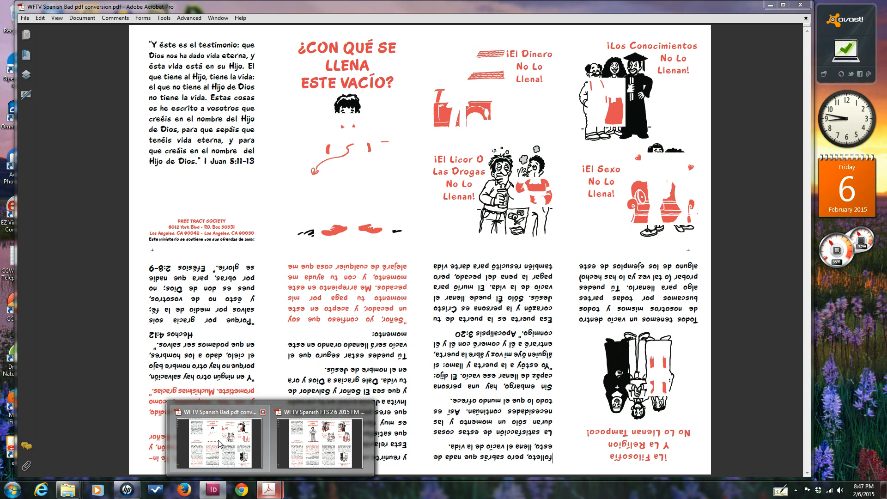
Inspect 'WFTV Spanish Bad pdf conversion.pdf' in Acrobat, then minimize Acrobat
left_click(220, 442)
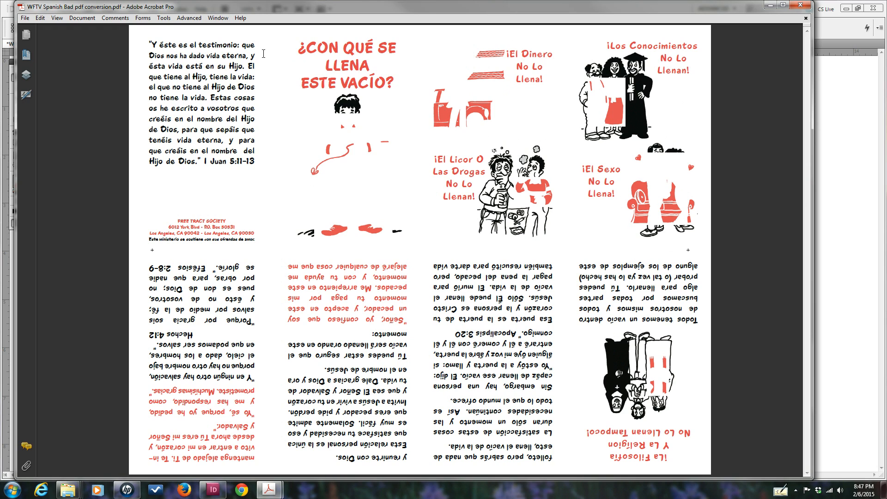
left_click(770, 6)
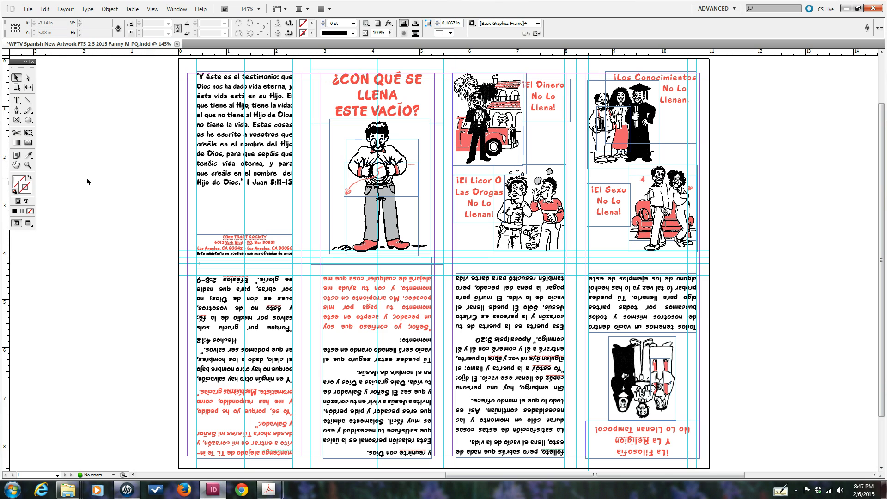
Choose File > Export to export the tract as Adobe PDF (Print)
left_click(28, 11)
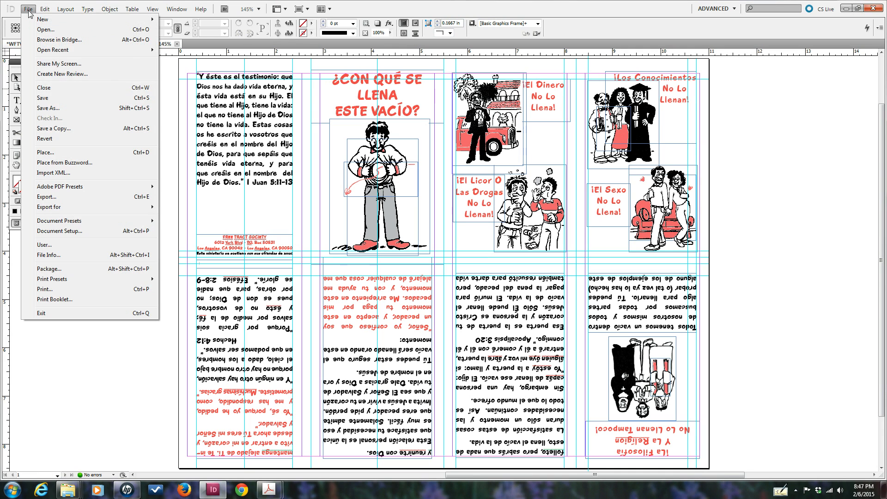
left_click(48, 196)
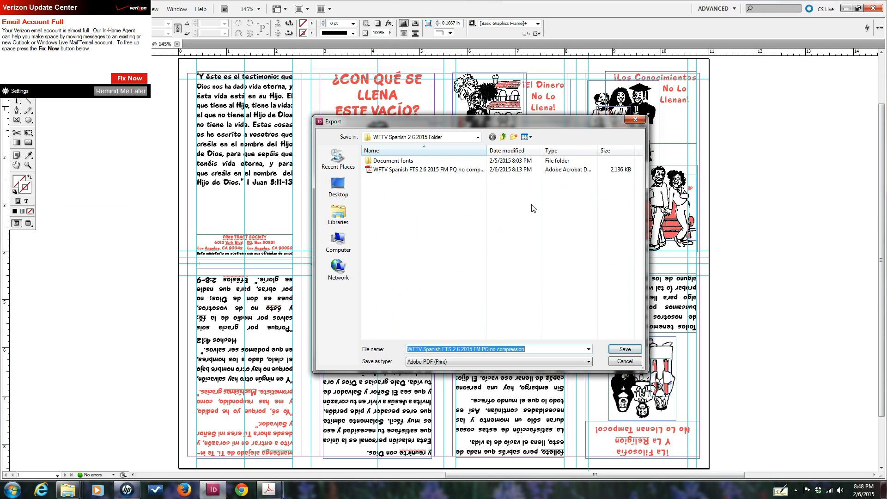
Save over the existing no-compression PDF, then bring the Acrobat window forward
left_click(624, 350)
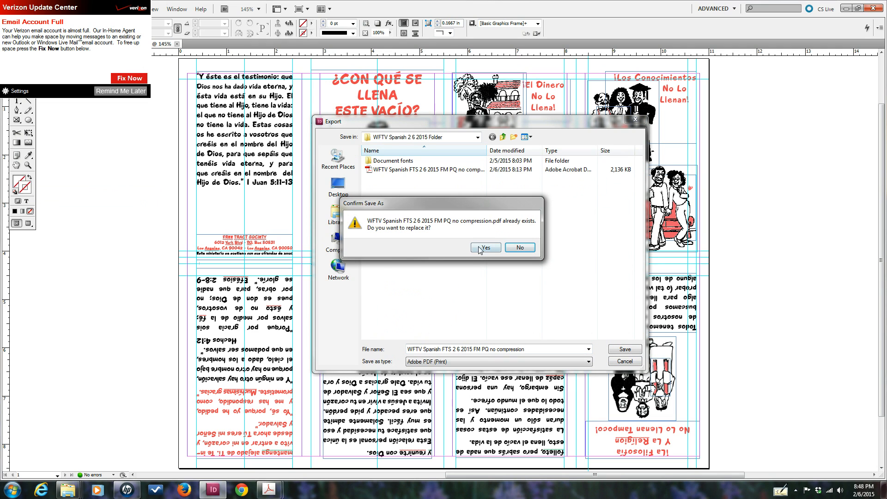
left_click(480, 248)
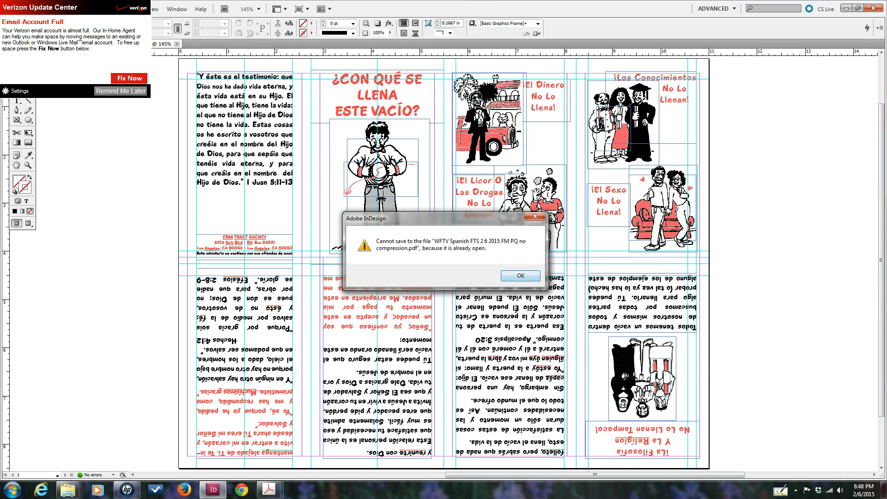
mouse_move(272, 492)
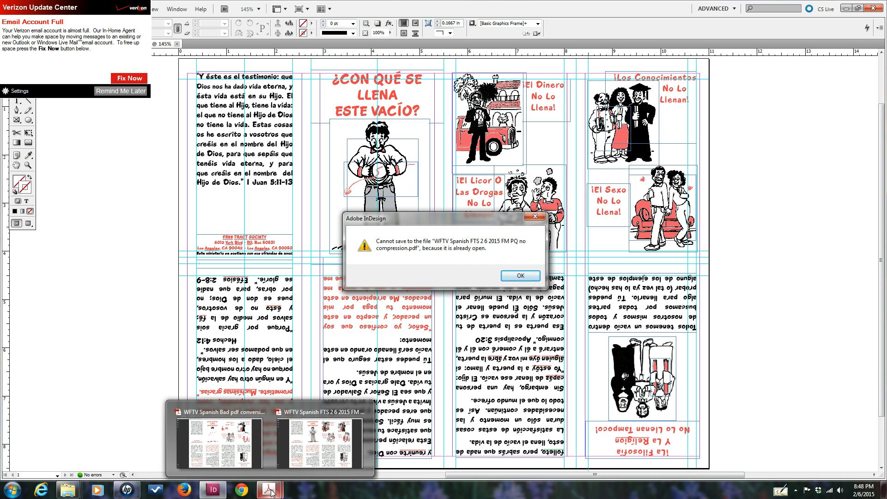
mouse_move(305, 448)
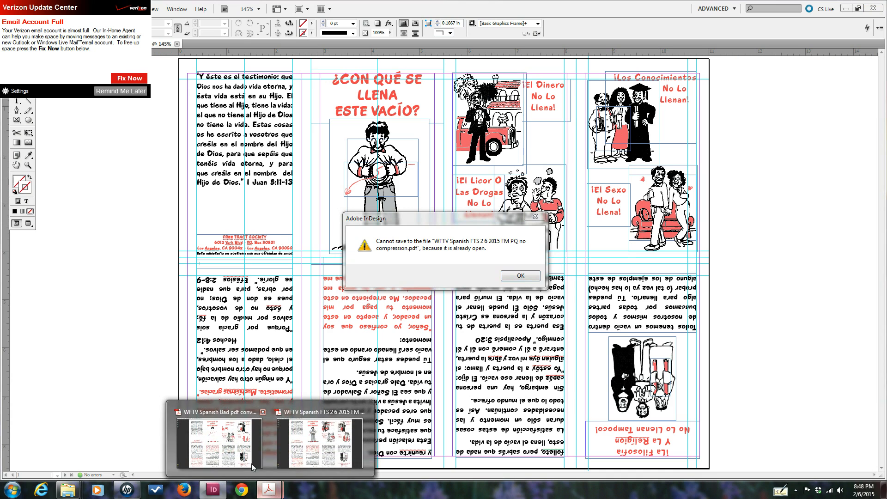
left_click(253, 466)
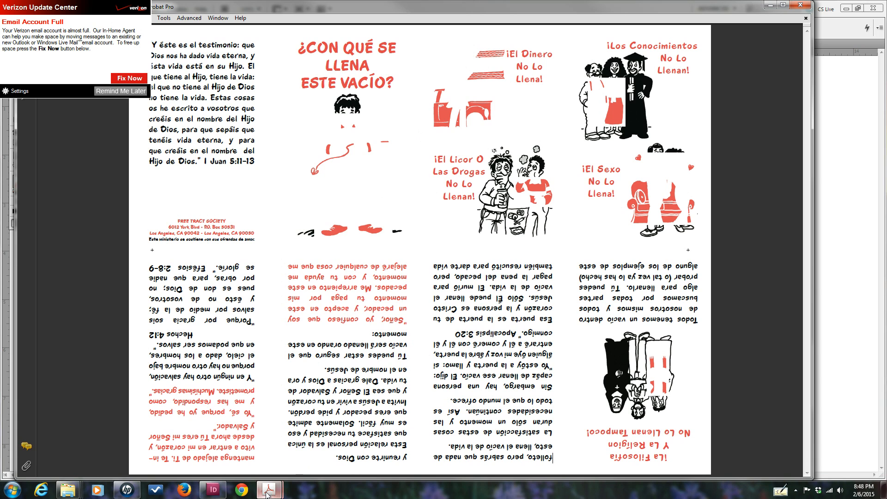
Dismiss Acrobat's reminder popups, close the no-compression PDF, and minimize Acrobat
mouse_move(272, 493)
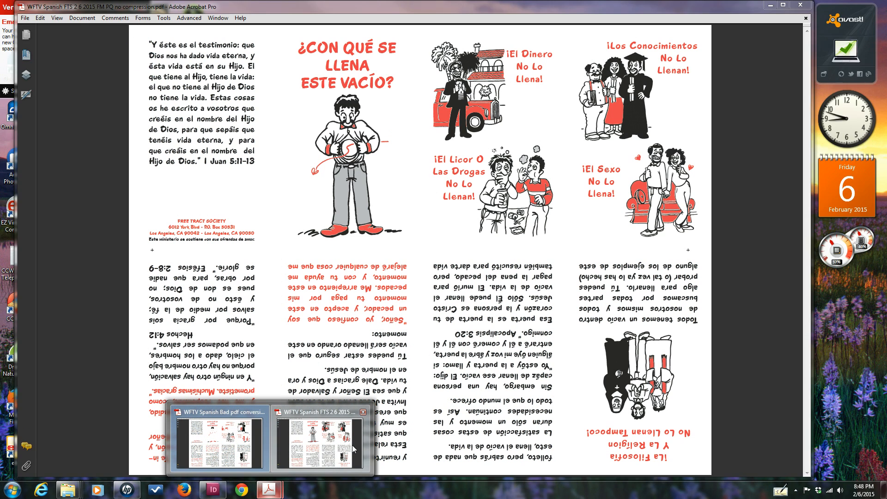
left_click(318, 443)
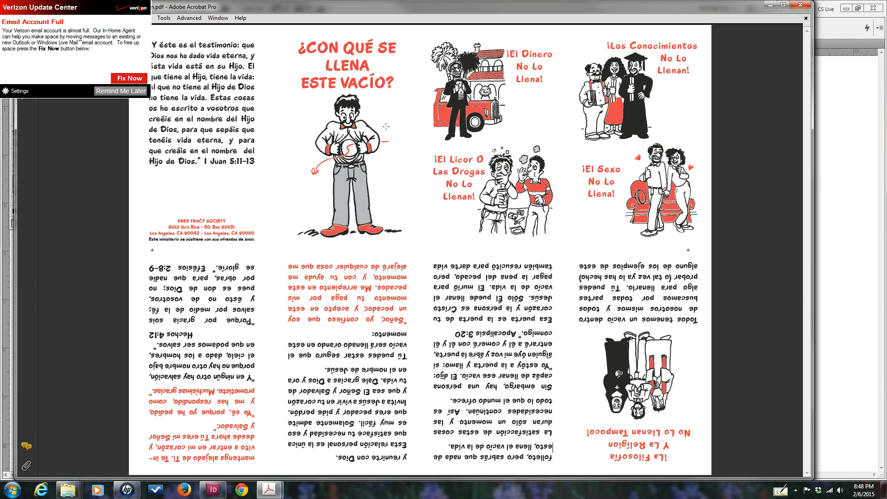
left_click(120, 90)
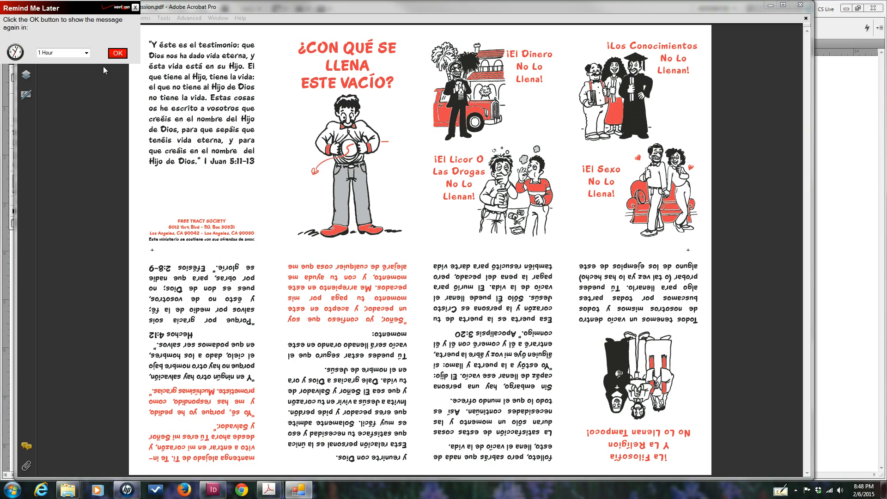
left_click(135, 7)
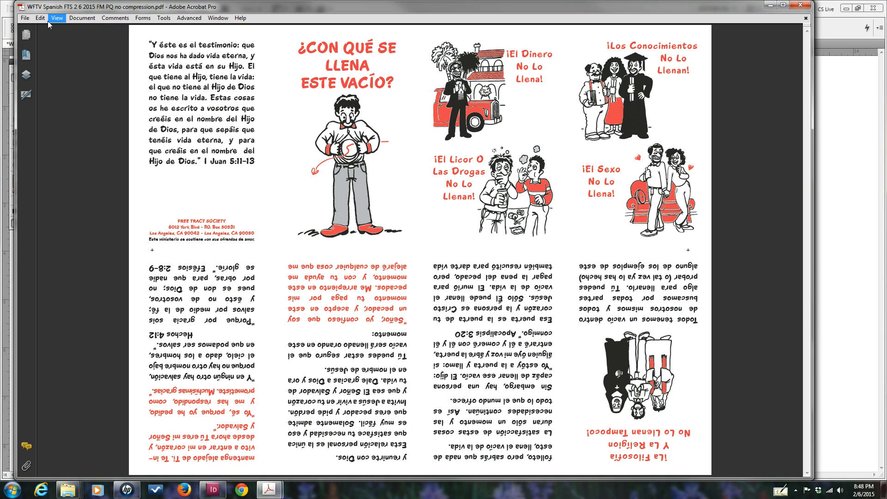
left_click(24, 20)
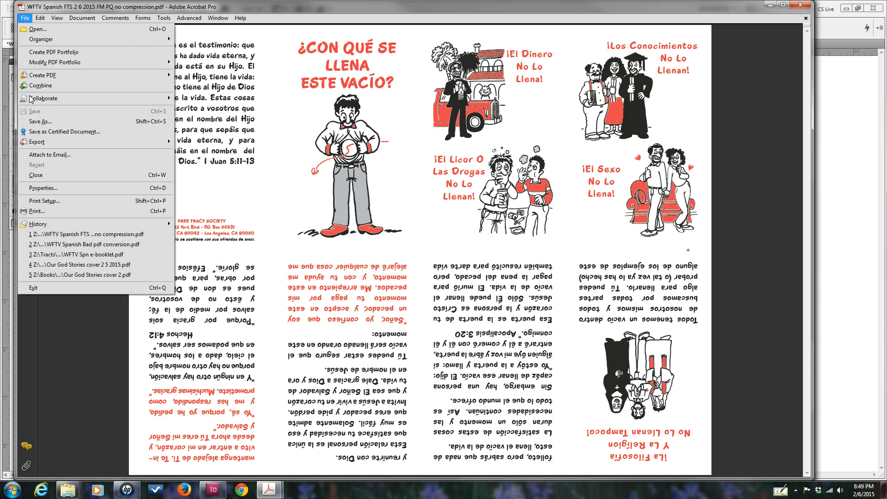
left_click(37, 176)
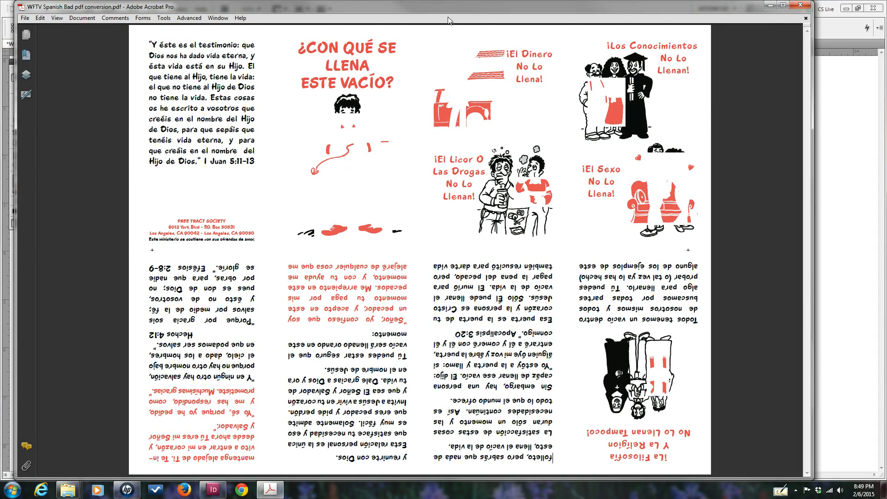
left_click(770, 5)
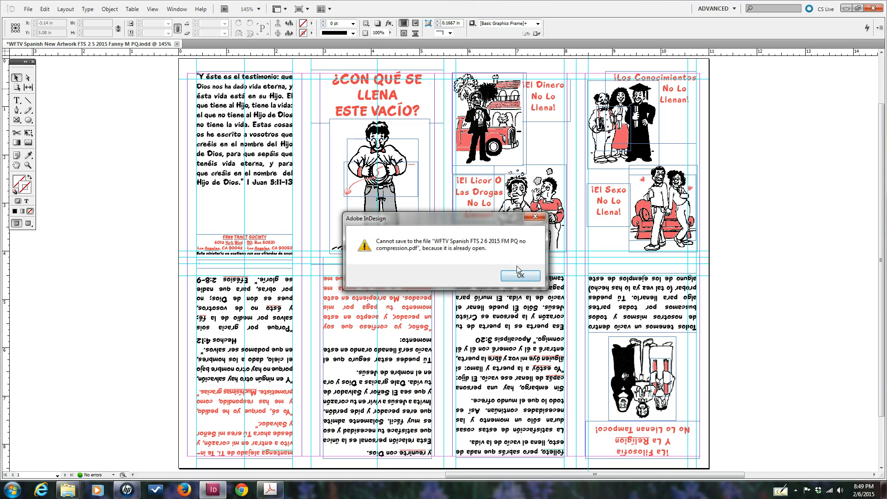
Acknowledge the save error, then export again, replacing the existing no-compression PDF
left_click(518, 275)
left_click(28, 9)
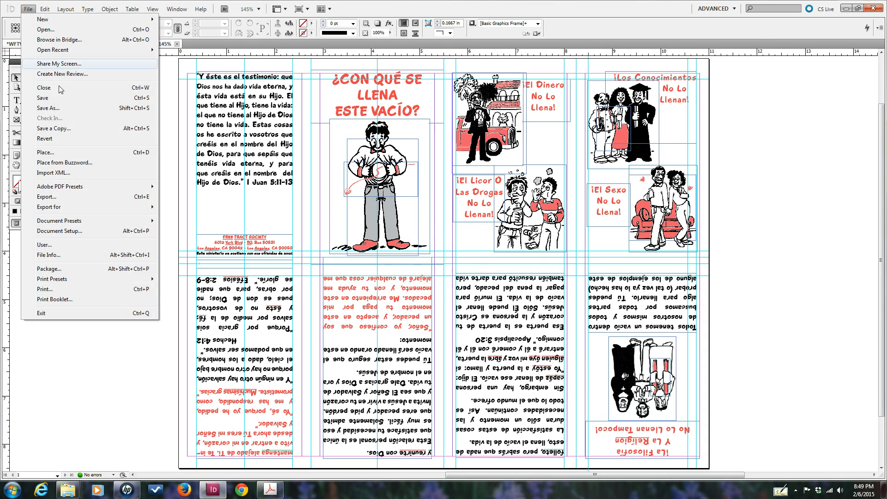
left_click(45, 197)
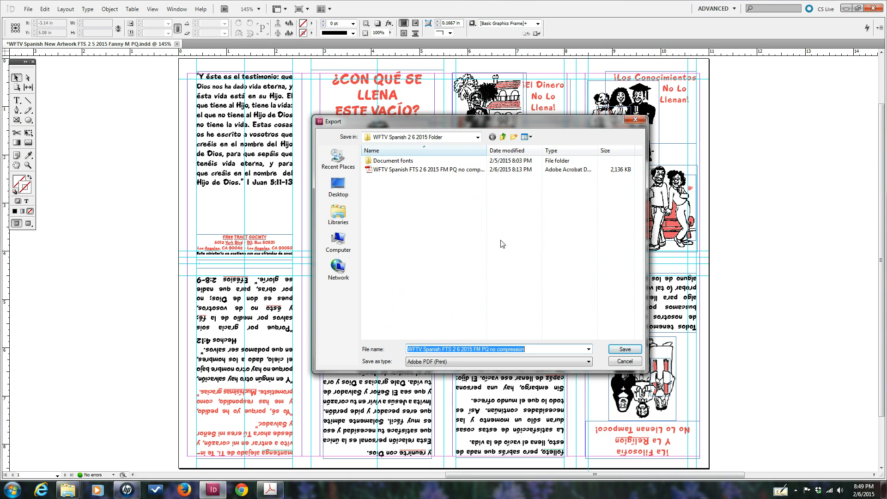
left_click(624, 350)
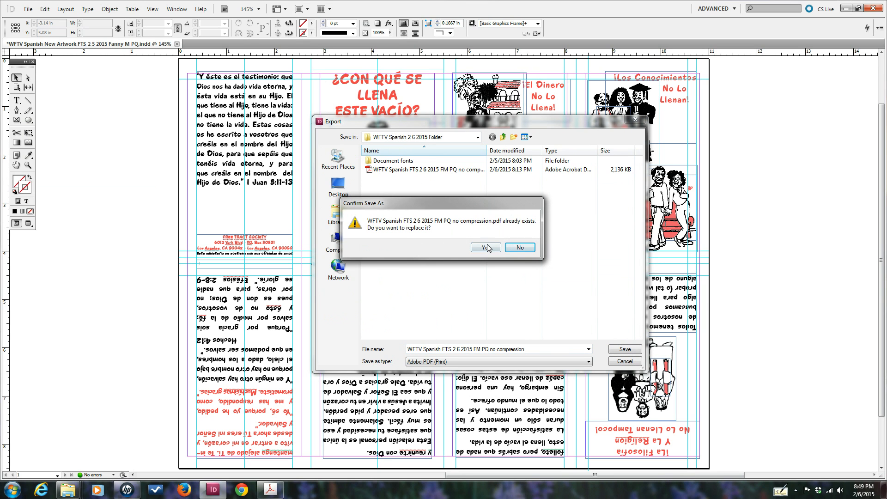
left_click(484, 248)
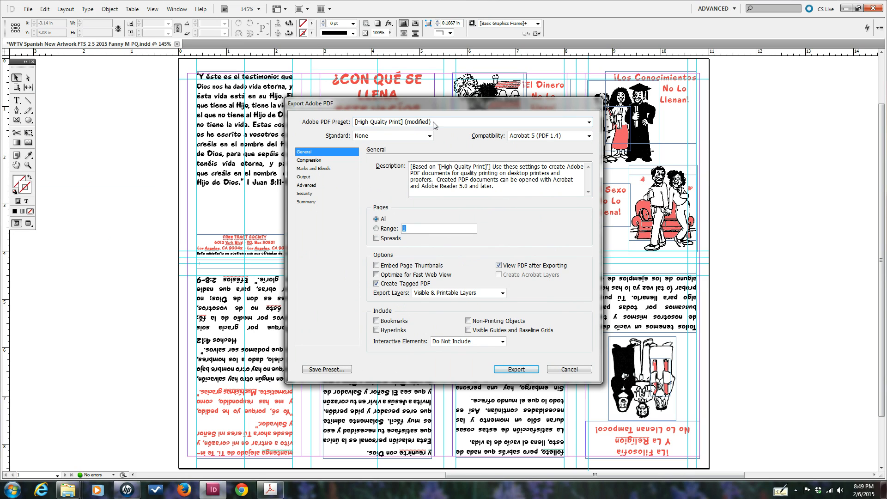
Keep the High Quality Print (modified) preset and leave colour images at Do Not Downsample
left_click(589, 121)
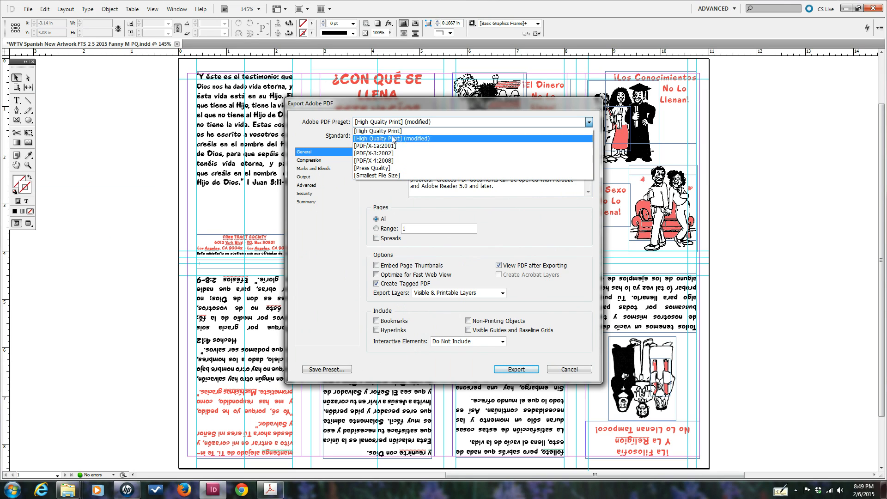
left_click(390, 123)
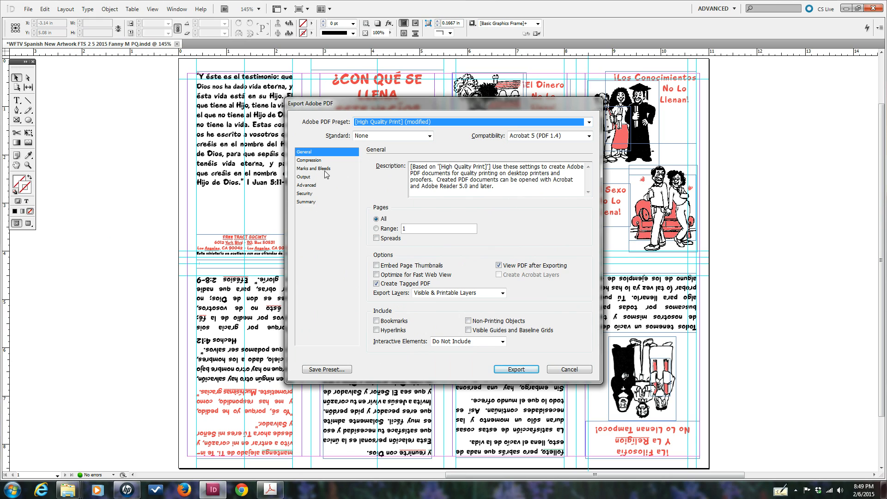
left_click(310, 160)
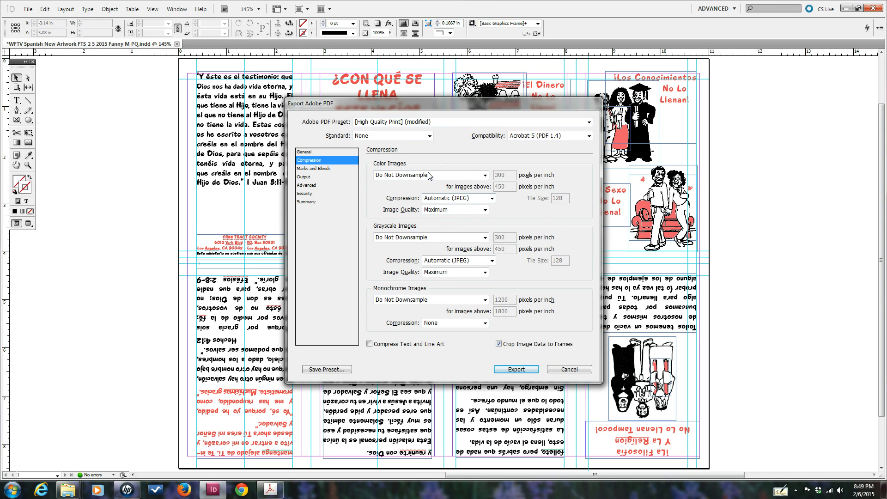
left_click(485, 175)
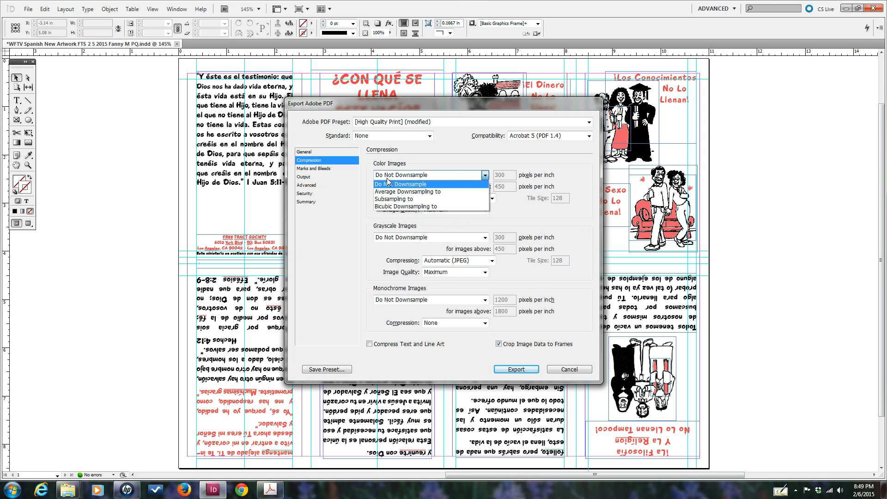
left_click(467, 174)
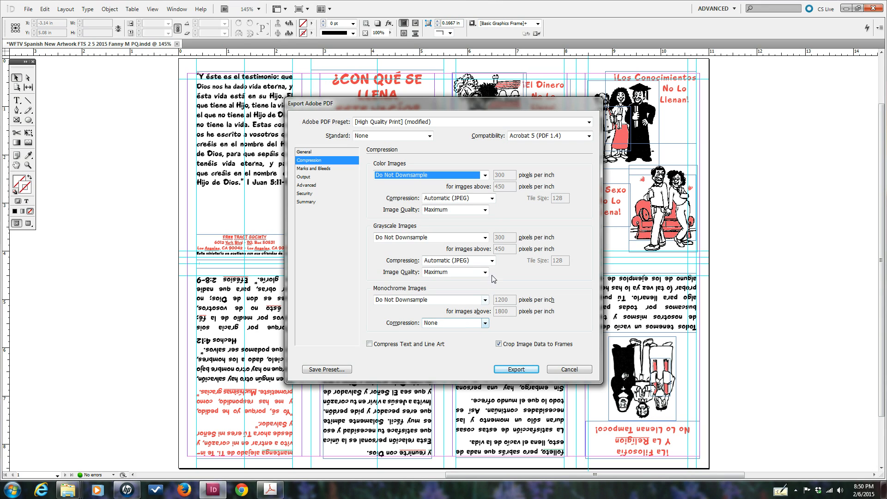
Set both Grayscale and Color image compression to None
left_click(492, 260)
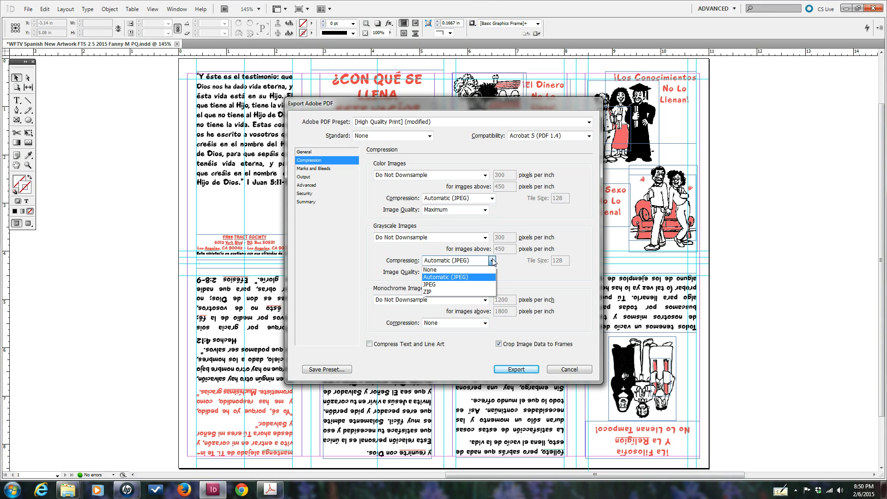
left_click(484, 269)
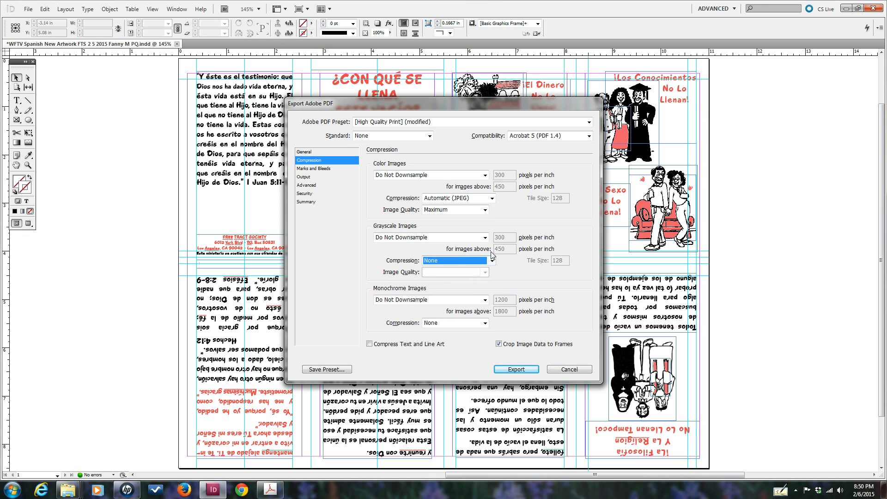
left_click(491, 198)
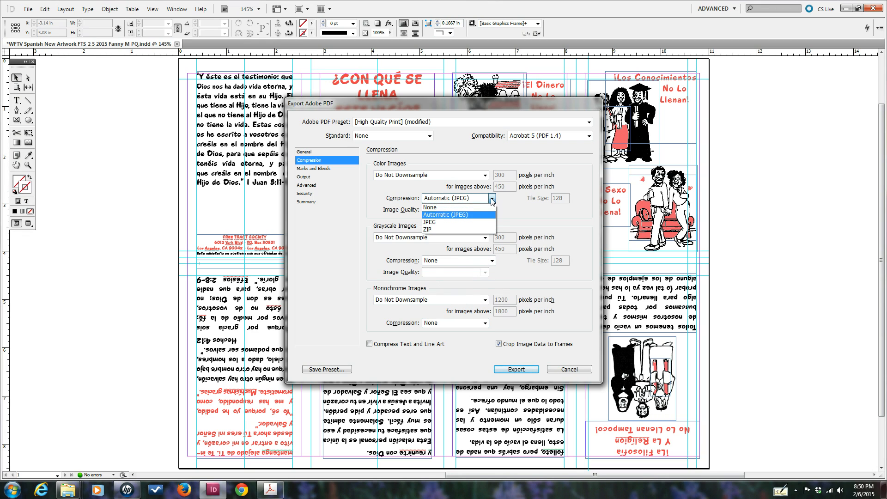
left_click(451, 209)
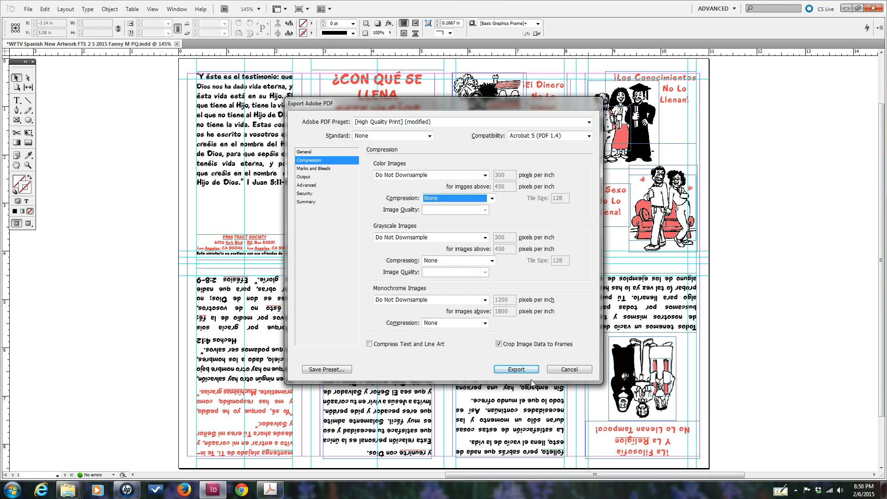
left_click(589, 122)
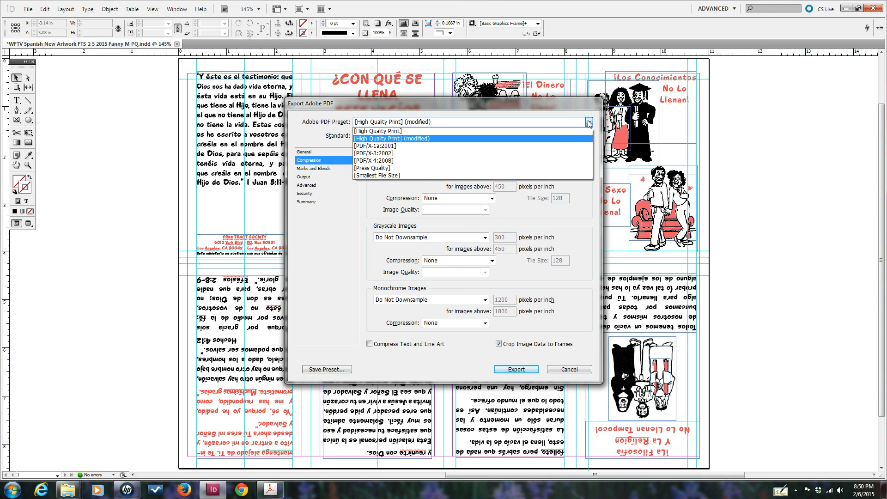
Export the PDF using the [Press Quality] preset
left_click(391, 169)
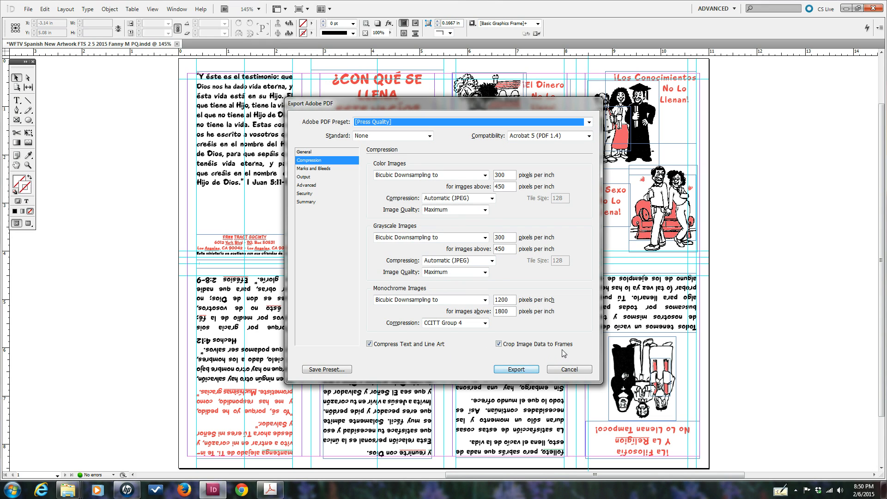
left_click(517, 369)
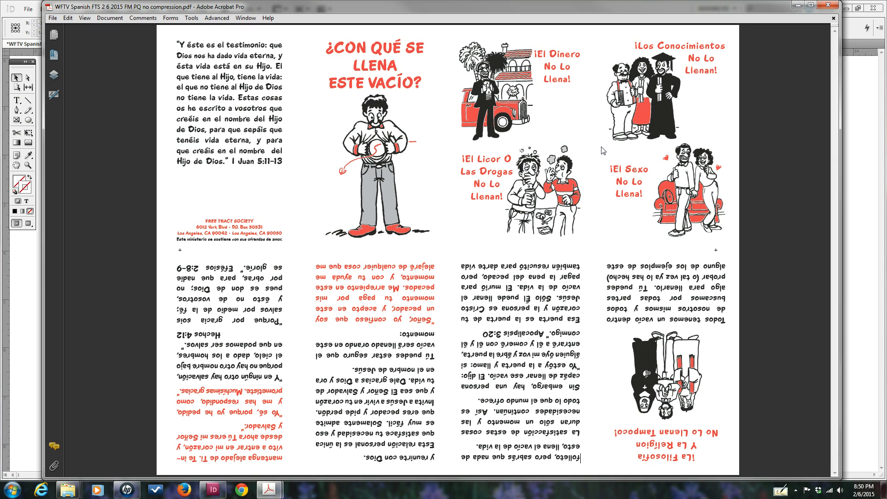
left_click(53, 17)
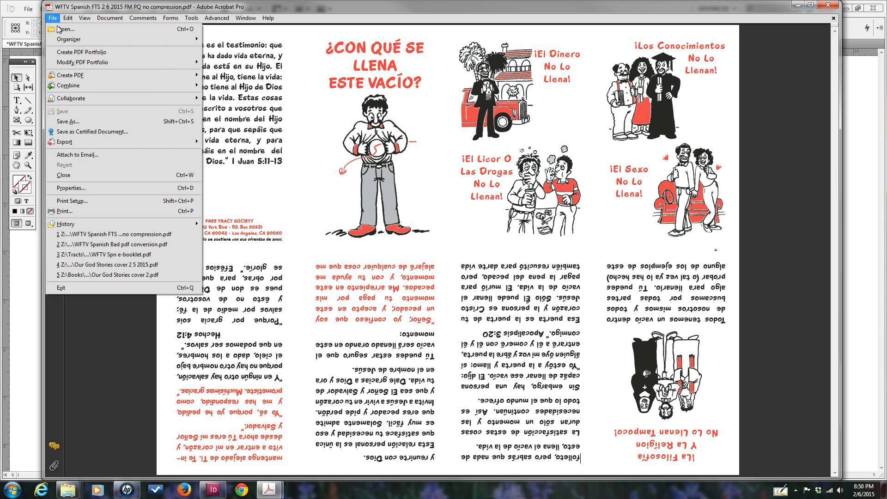
left_click(72, 188)
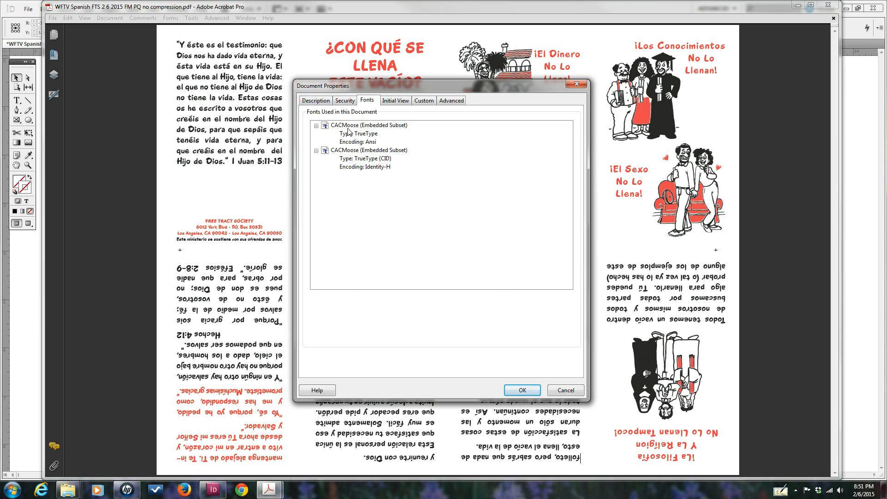
left_click(323, 102)
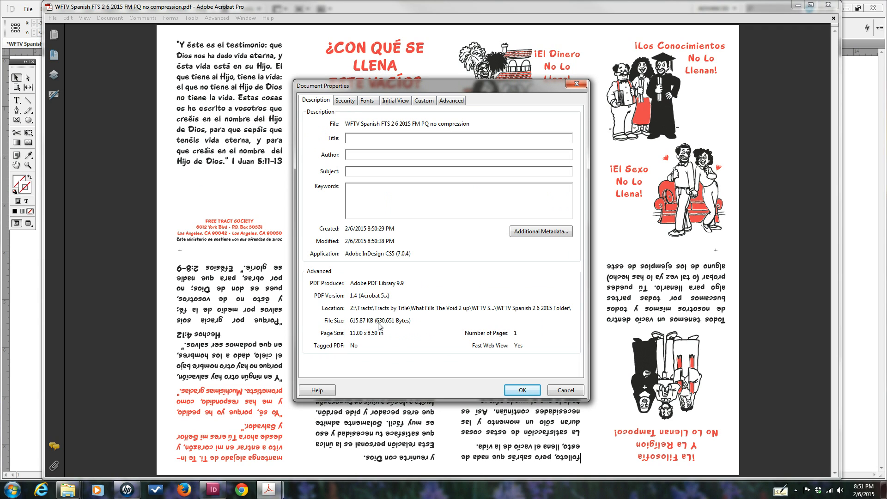
left_click(532, 394)
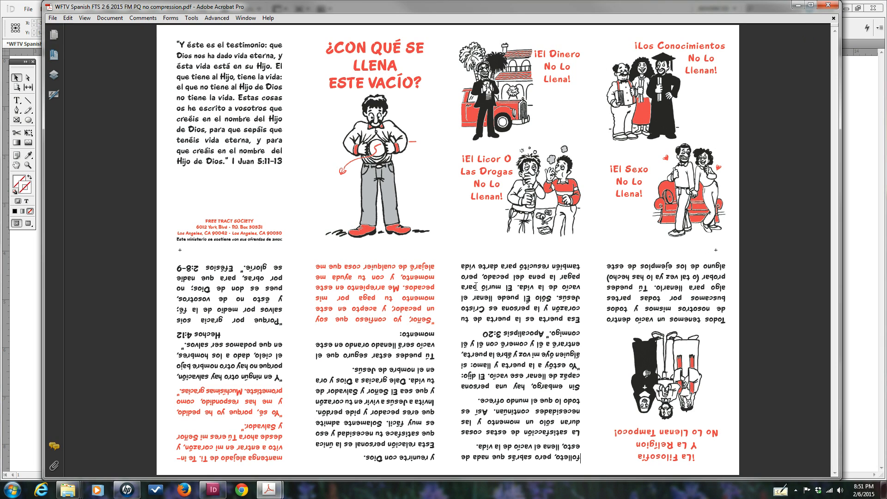
Exit Acrobat Pro, closing the no-compression tract PDF, to bring back the InDesign tract layout
left_click(827, 6)
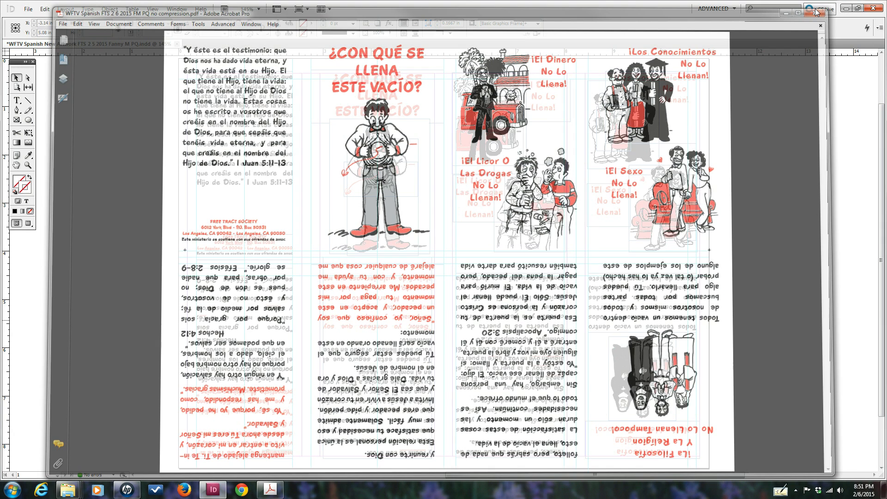